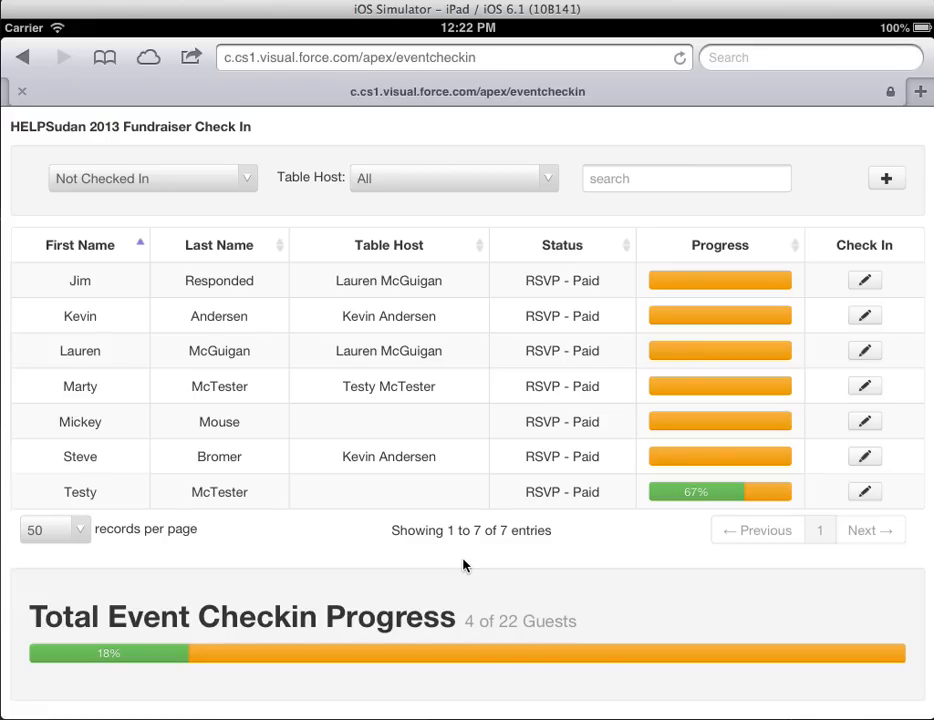
Filter the guests not checked in by the second individual table host listed, and reset the host filter to All.
{"action": "left_click", "coordinate": [247, 183]}
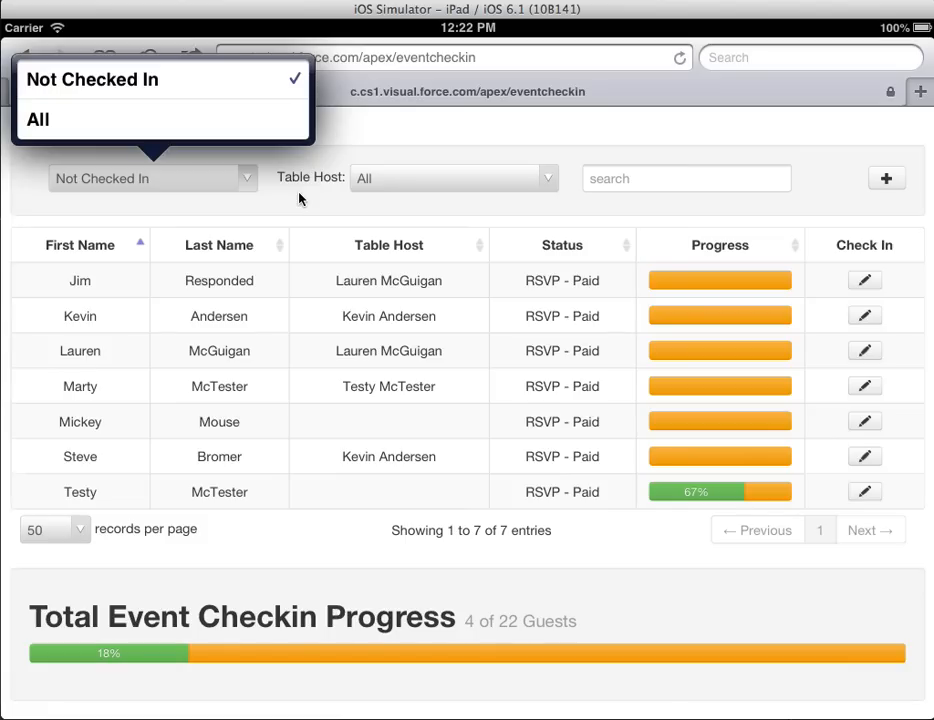
{"action": "left_click", "coordinate": [298, 198]}
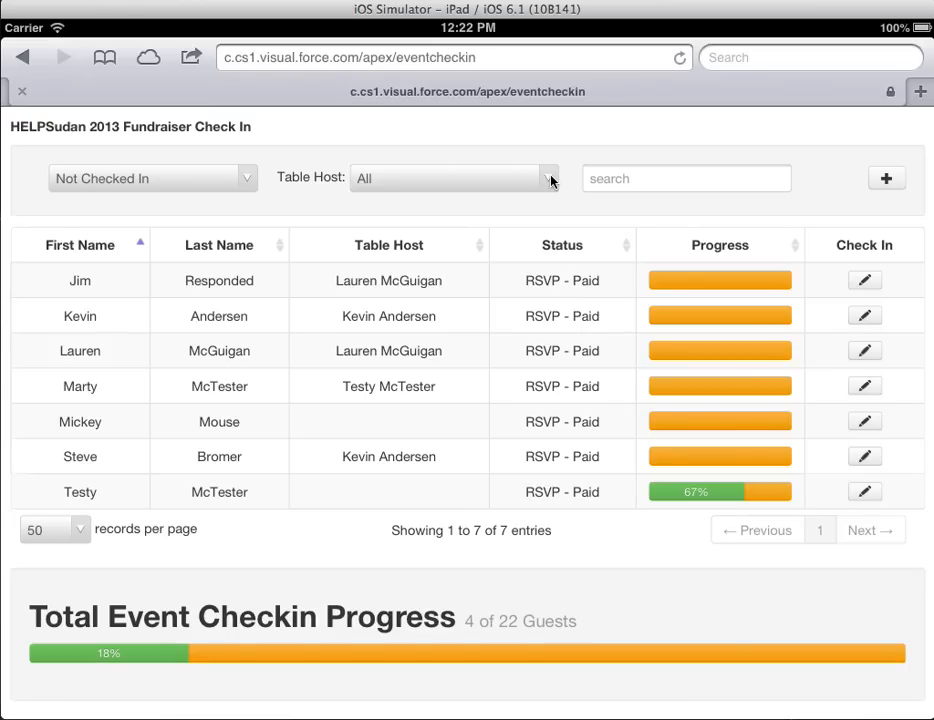
{"action": "left_click", "coordinate": [551, 181]}
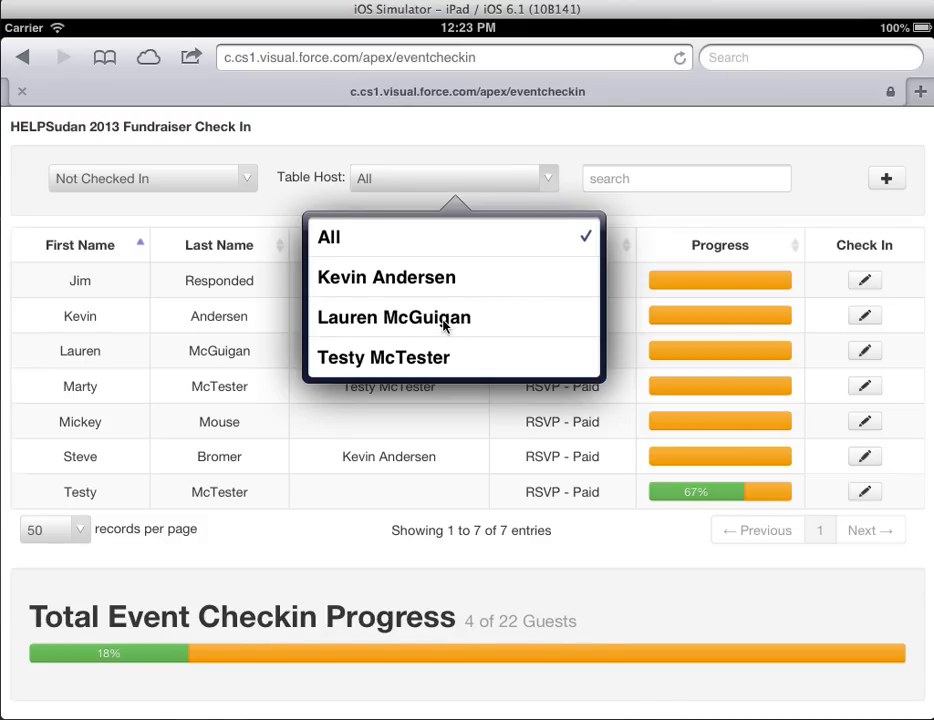
{"action": "left_click", "coordinate": [444, 319]}
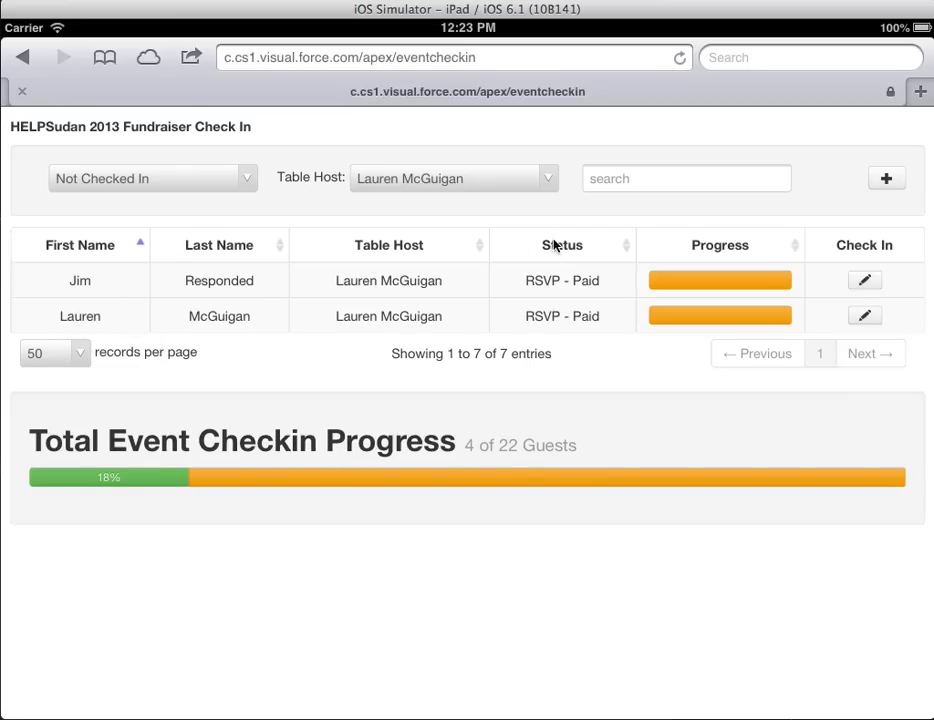
{"action": "left_click", "coordinate": [556, 179]}
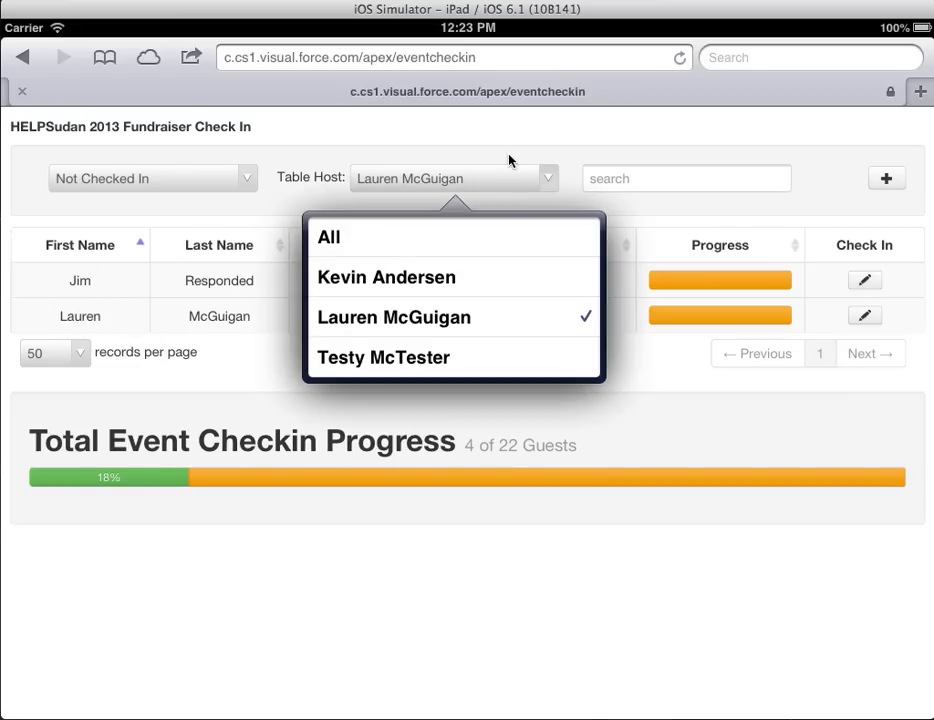
{"action": "left_click", "coordinate": [520, 236]}
Search the guest list by the first name of the partially checked-in registrant and hide the on-screen keyboard.
{"action": "left_click", "coordinate": [638, 175]}
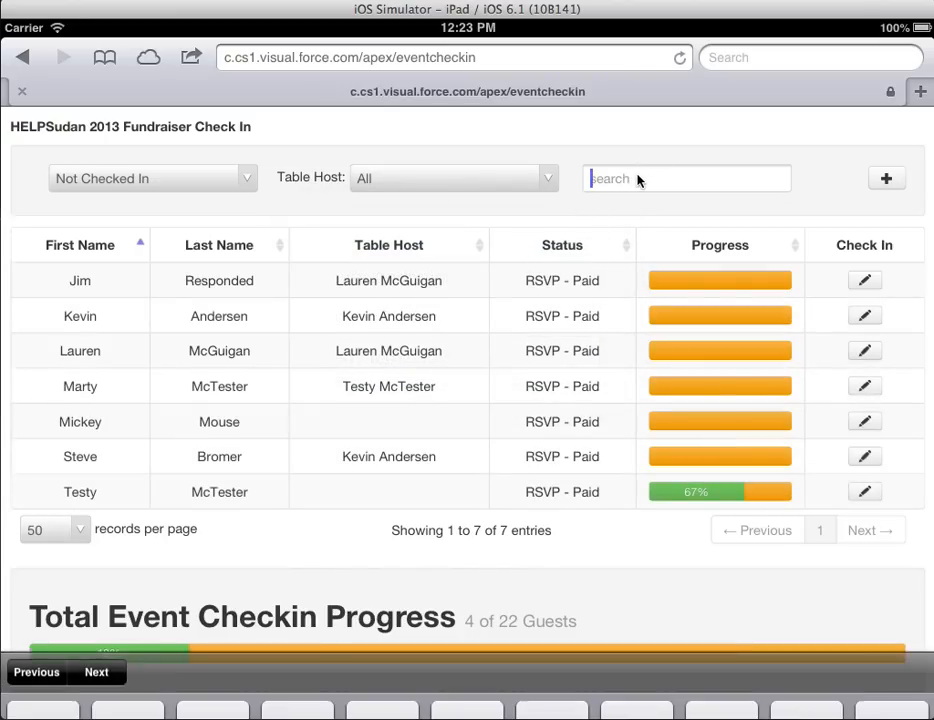
{"action": "type", "text": "Testy"}
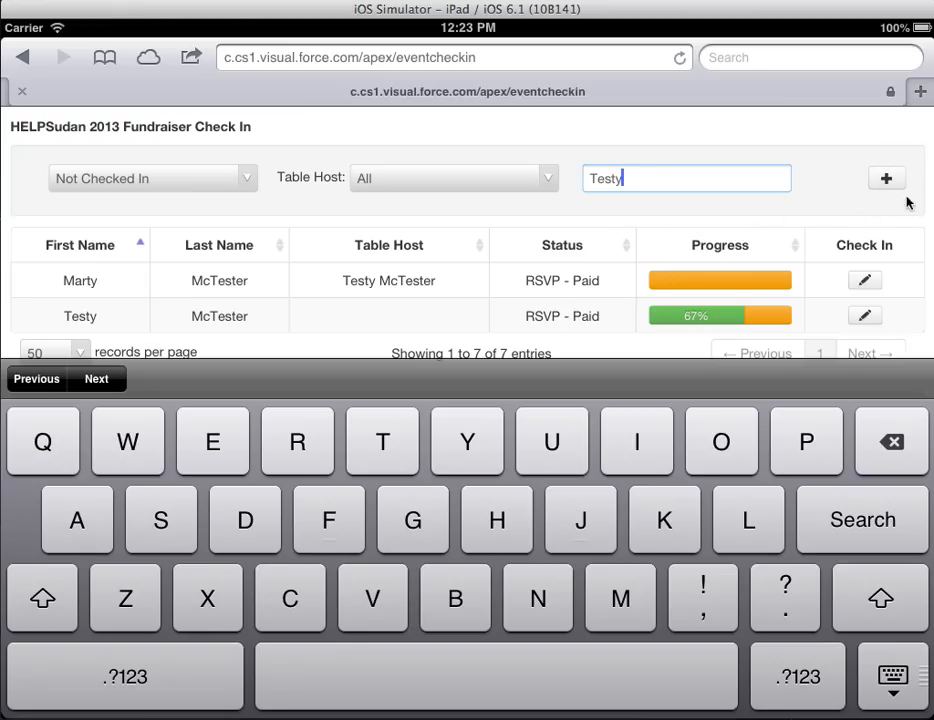
{"action": "left_click", "coordinate": [895, 680]}
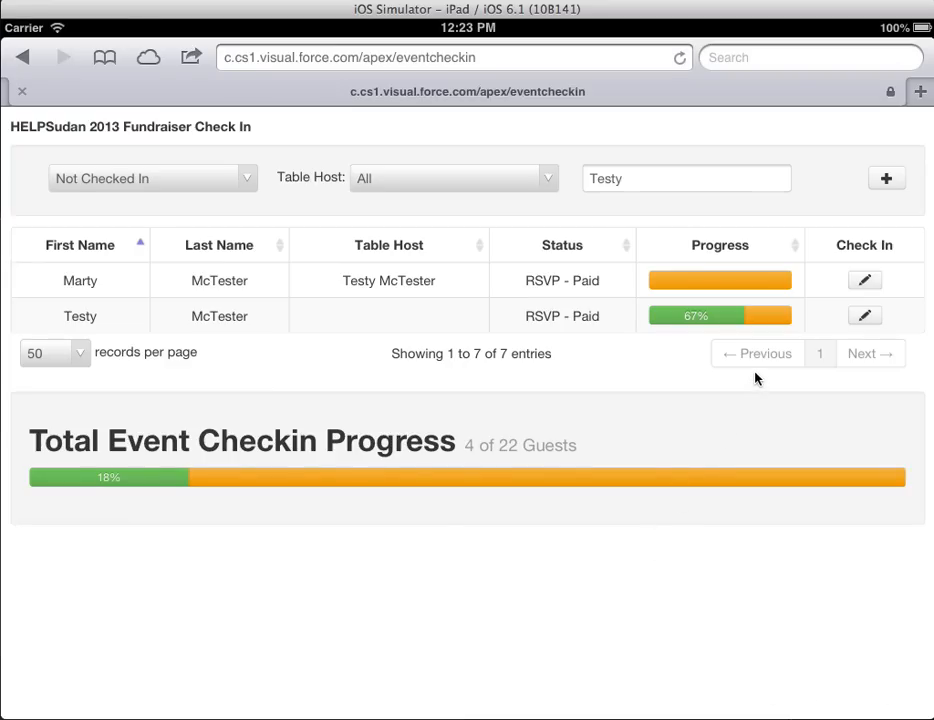
Check in 2 guests for the partially checked-in registrant, replace the notes text with "My notes", and save the changes.
{"action": "left_click", "coordinate": [869, 316]}
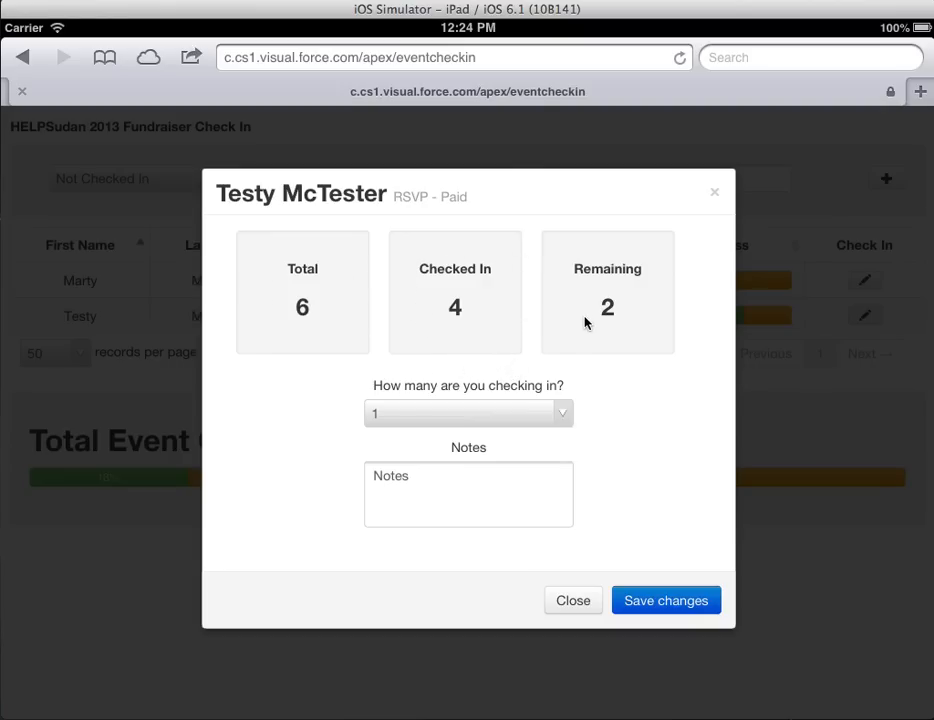
{"action": "left_click", "coordinate": [546, 416]}
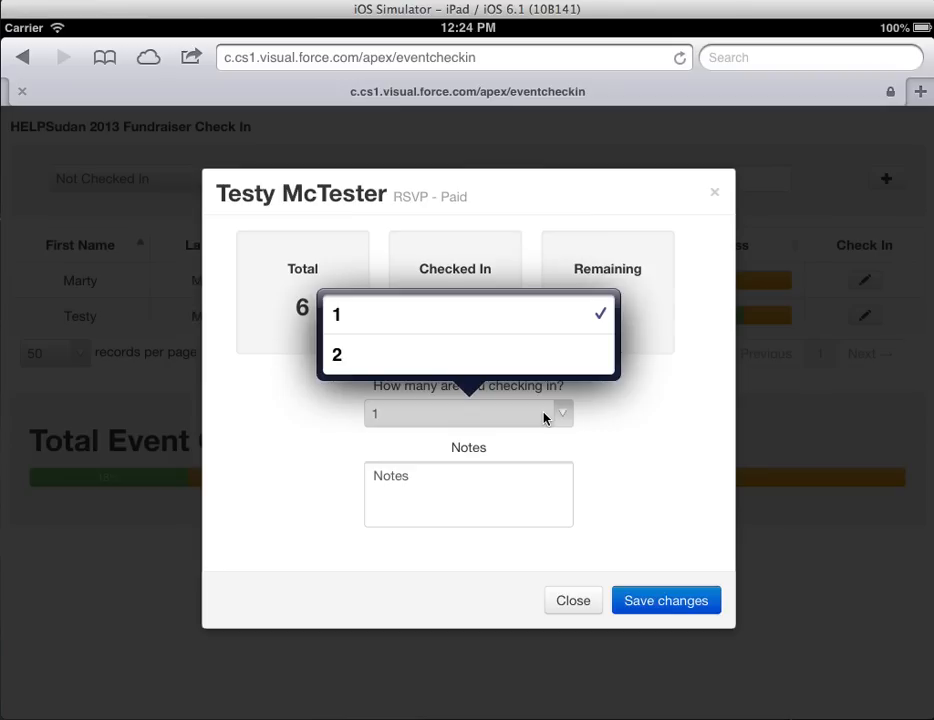
{"action": "left_click", "coordinate": [484, 354]}
{"action": "left_click", "coordinate": [436, 481]}
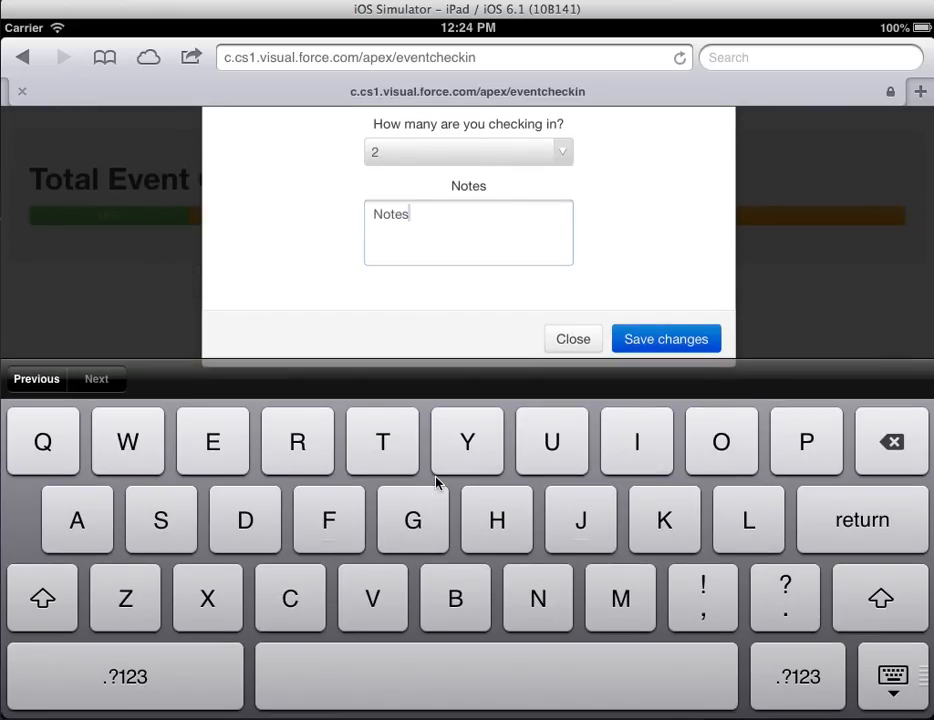
{"action": "key", "text": "super+a"}
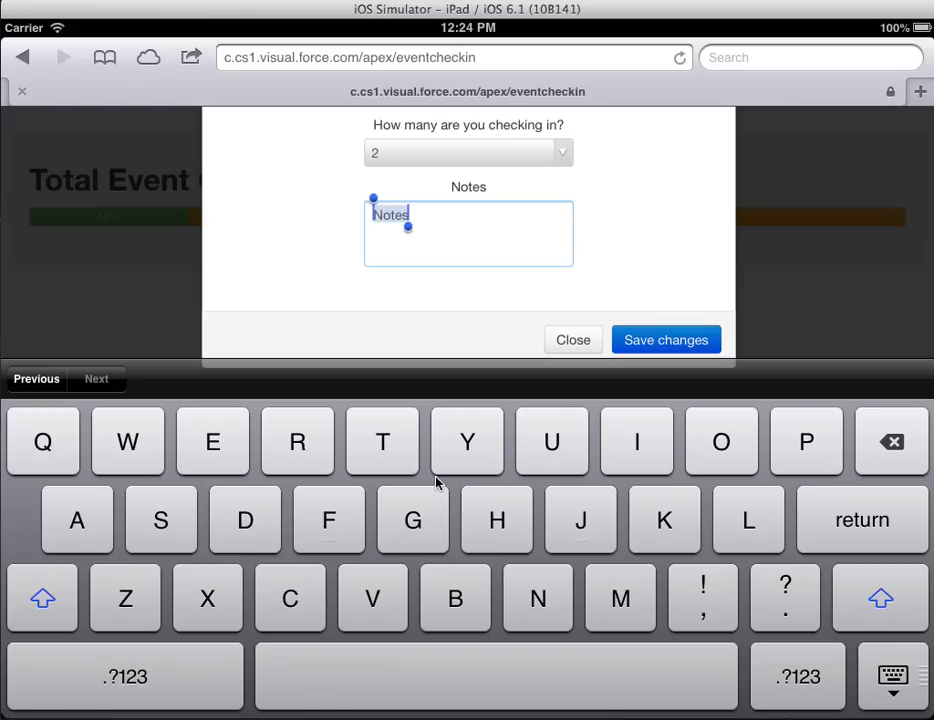
{"action": "type", "text": "My notes"}
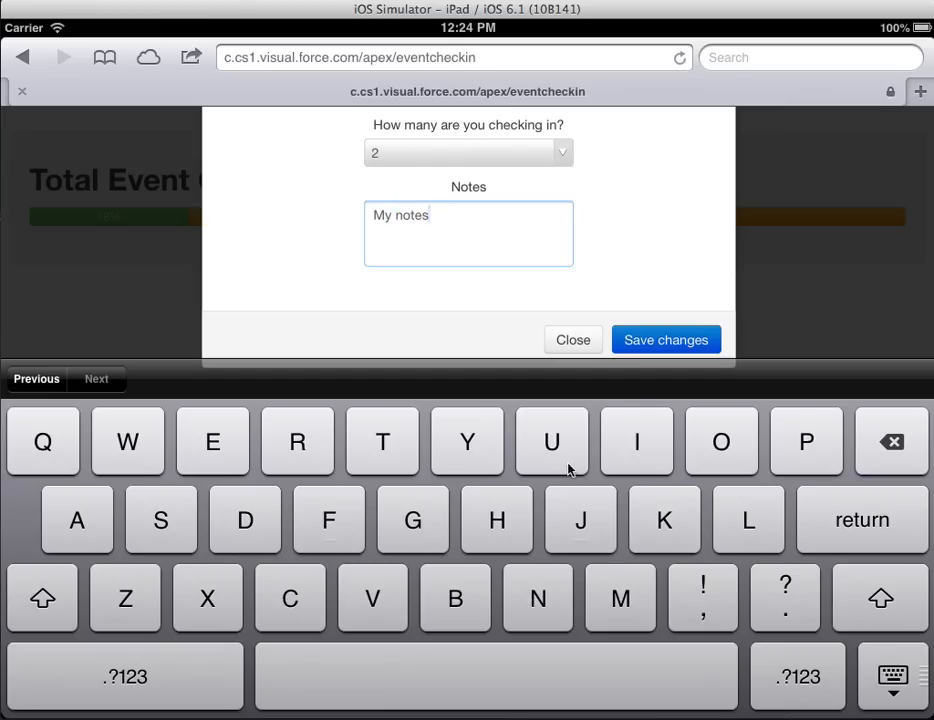
{"action": "left_click", "coordinate": [640, 343]}
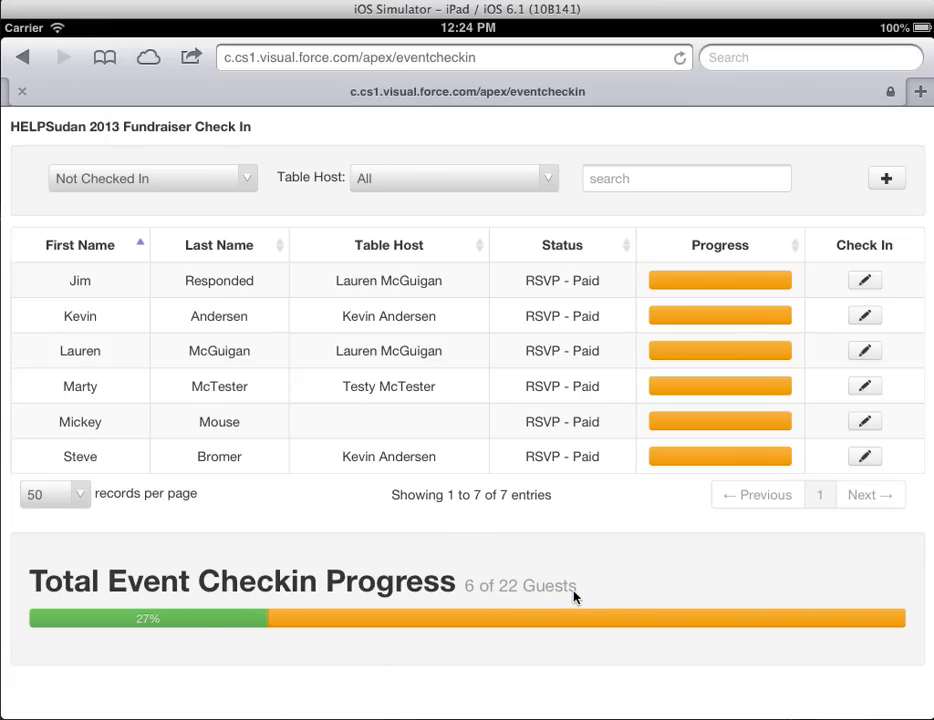
Set the check-in status filter to All so the list includes fully checked-in registrants.
{"action": "left_click", "coordinate": [253, 184]}
{"action": "left_click", "coordinate": [231, 122]}
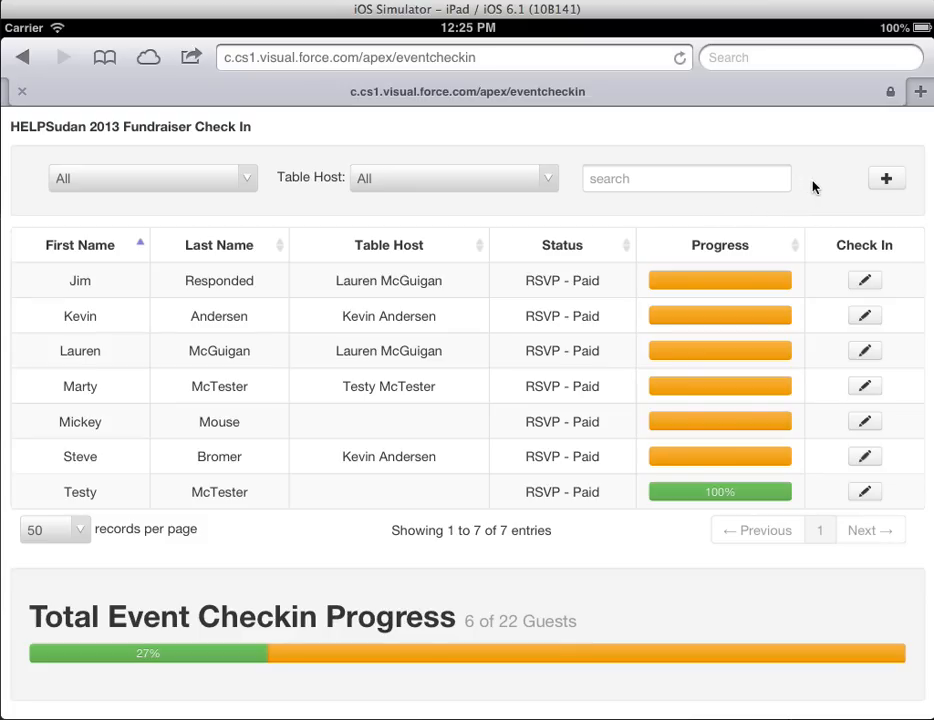
Start a new registrant and enter the registrant's first name, last name and e-mail address.
{"action": "left_click", "coordinate": [887, 180]}
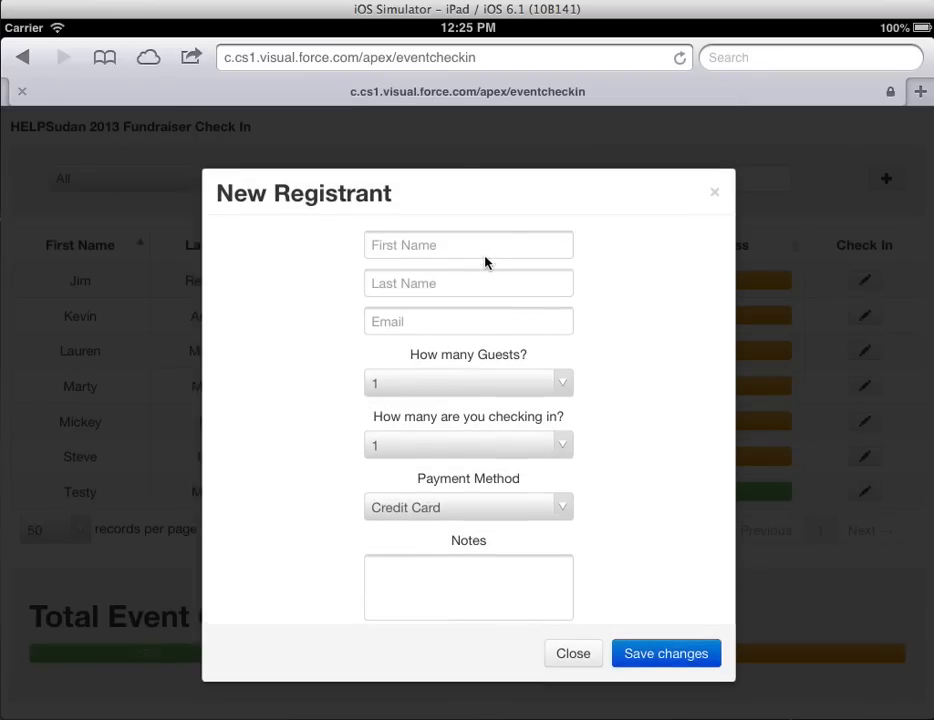
{"action": "left_click", "coordinate": [494, 247]}
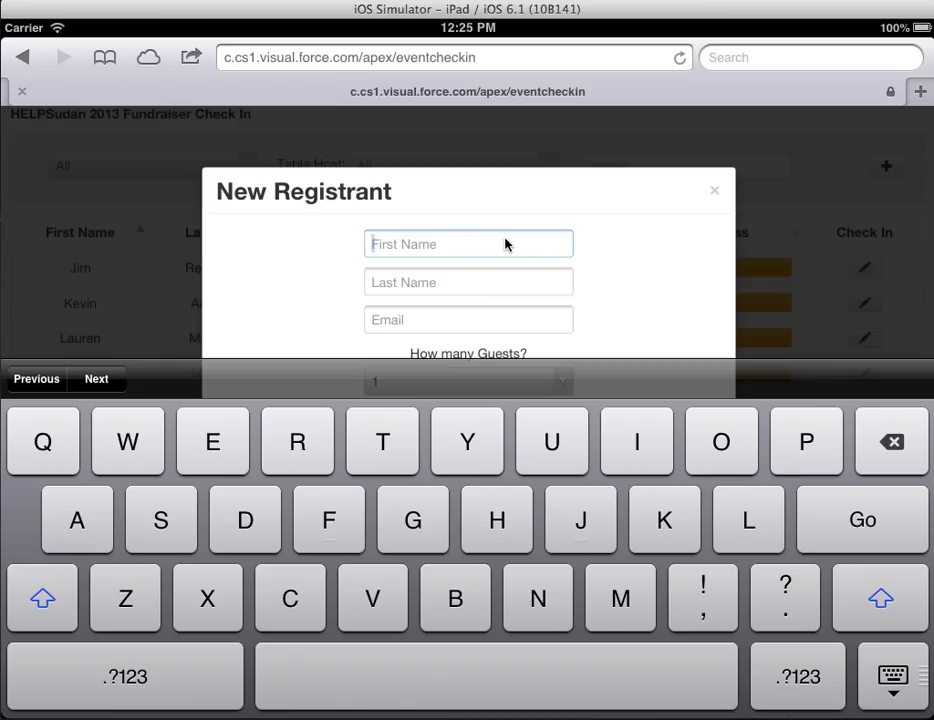
{"action": "type", "text": "New"}
{"action": "key", "text": "Tab"}
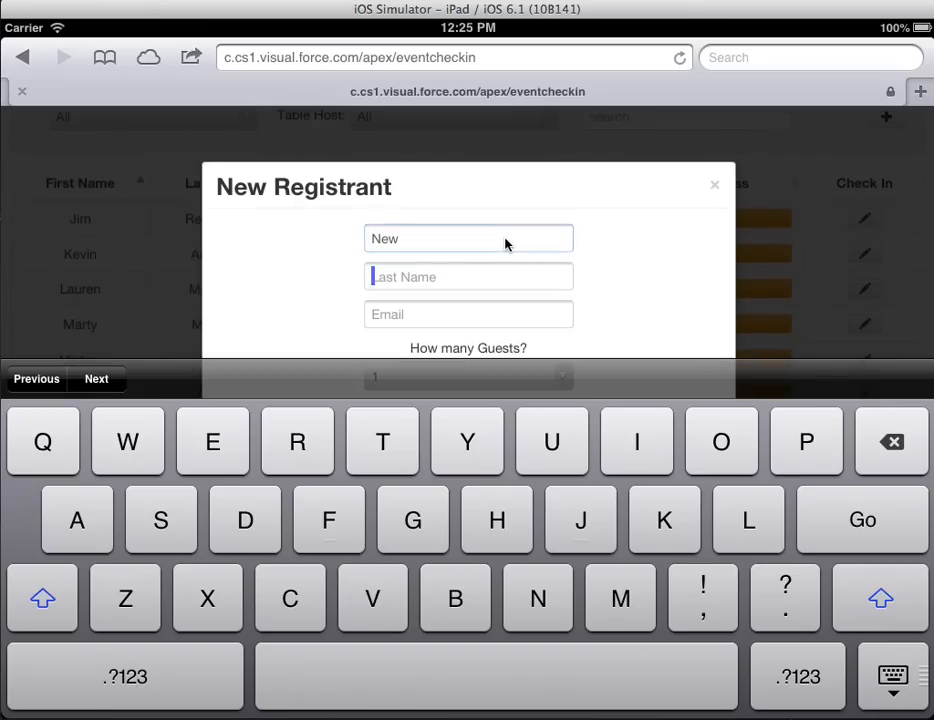
{"action": "type", "text": "Contact"}
{"action": "key", "text": "Tab"}
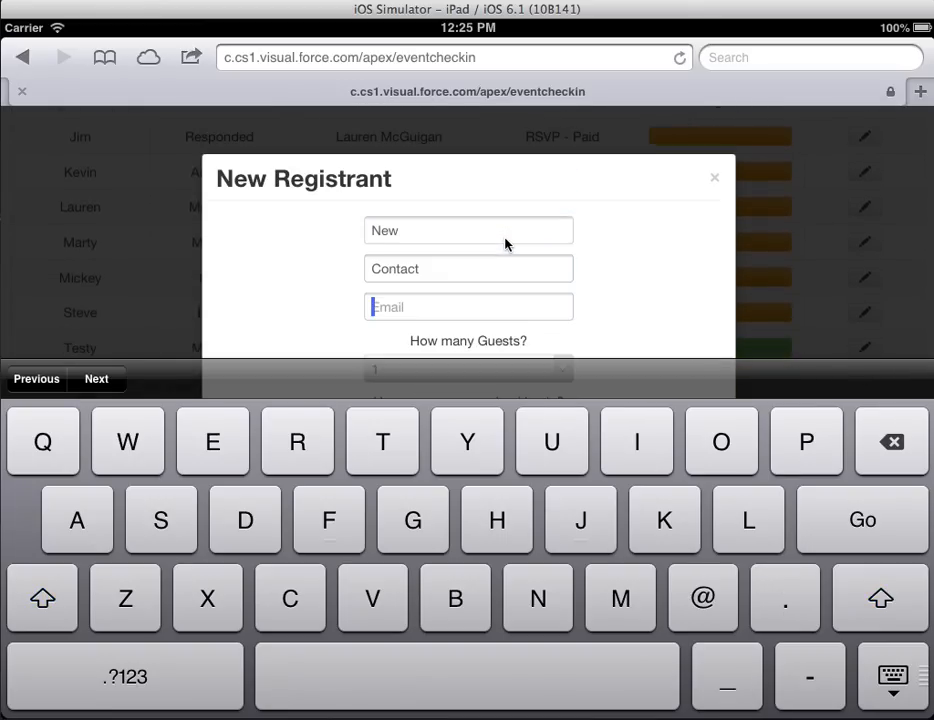
{"action": "type", "text": "new@test.com"}
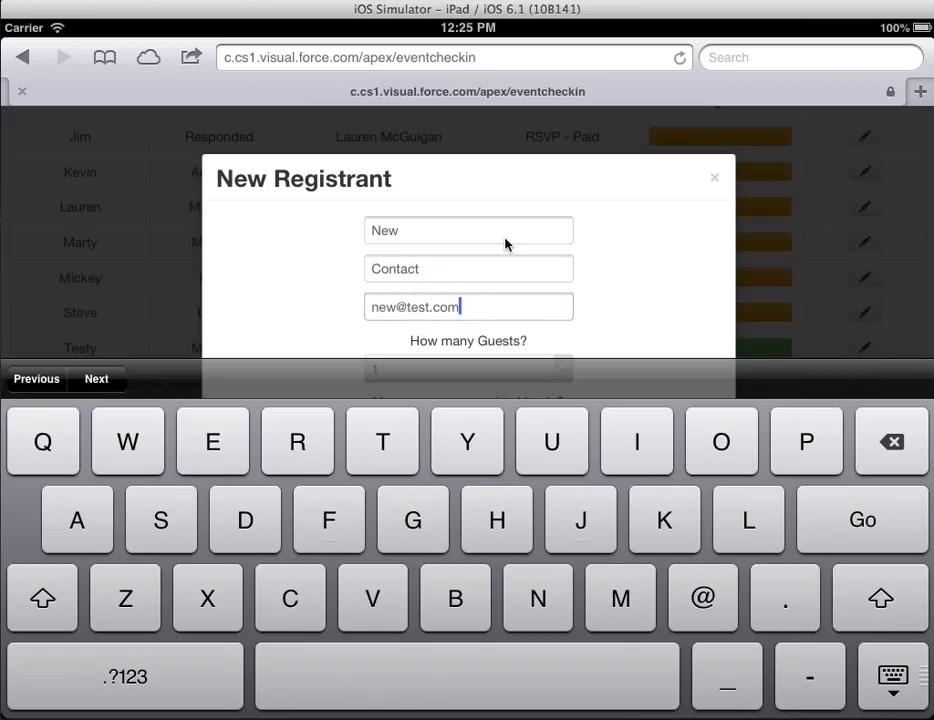
Set the new registrant to 4 guests with 2 checking in, choose Cash as the payment method, and save.
{"action": "key", "text": "Tab"}
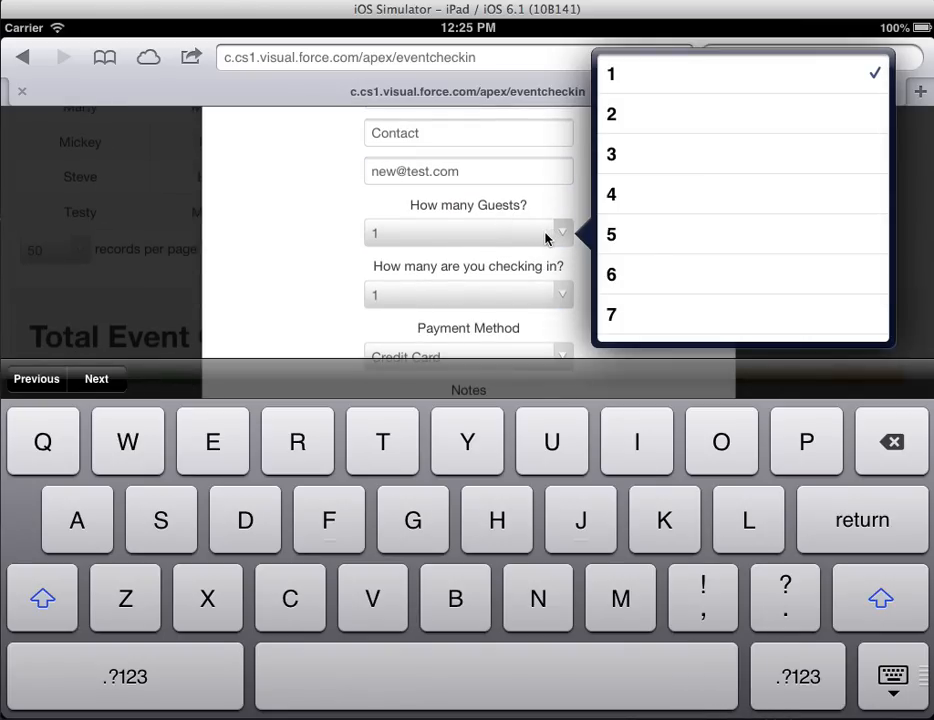
{"action": "left_click", "coordinate": [637, 200]}
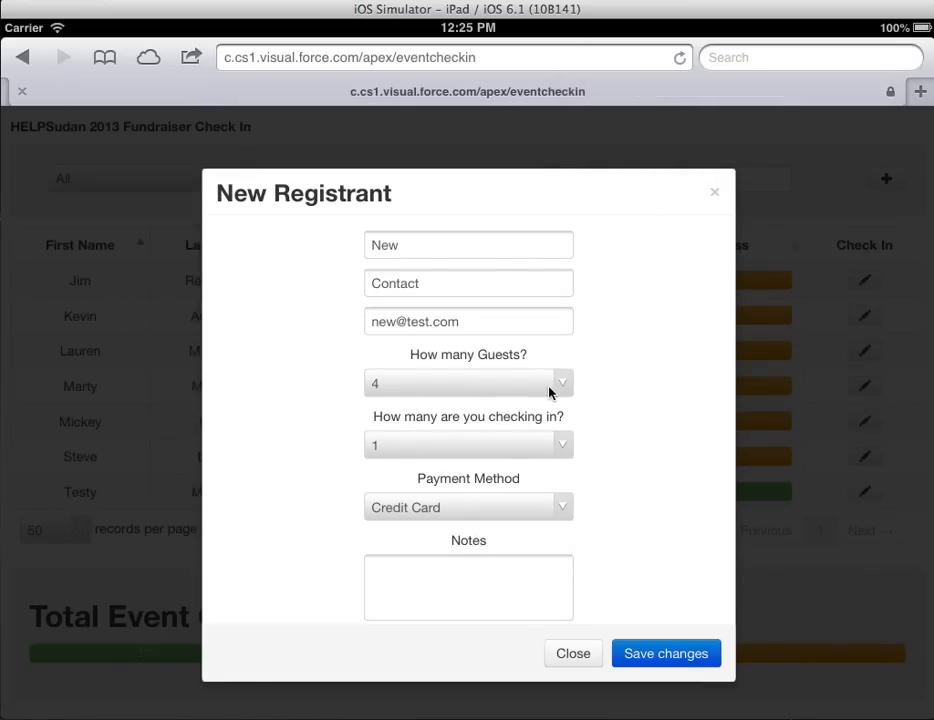
{"action": "left_click", "coordinate": [533, 445]}
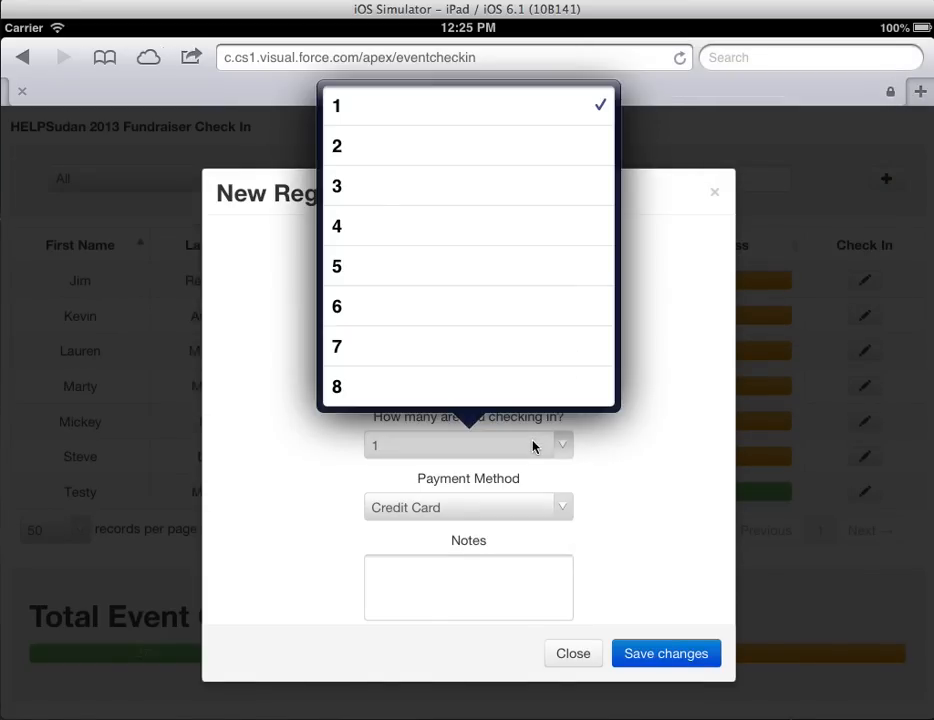
{"action": "left_click", "coordinate": [562, 158]}
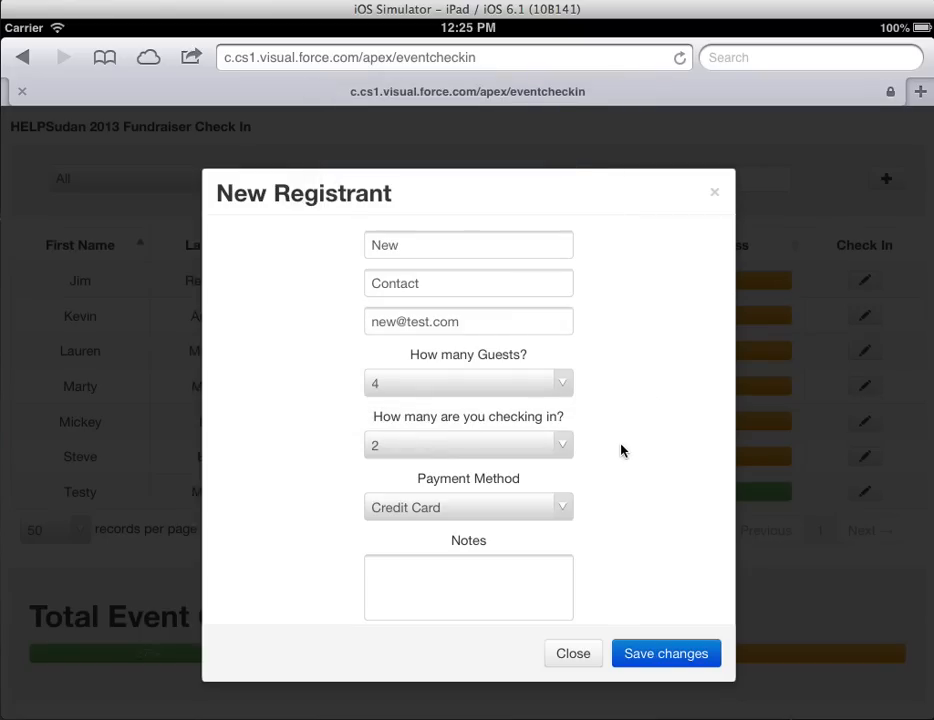
{"action": "left_click", "coordinate": [564, 508]}
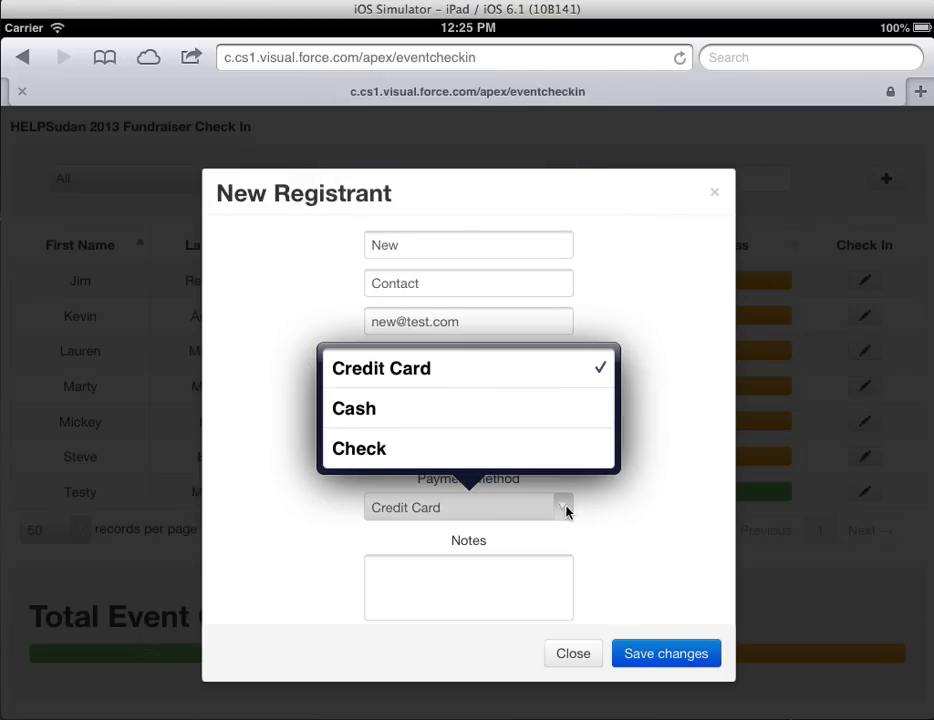
{"action": "left_click", "coordinate": [540, 420]}
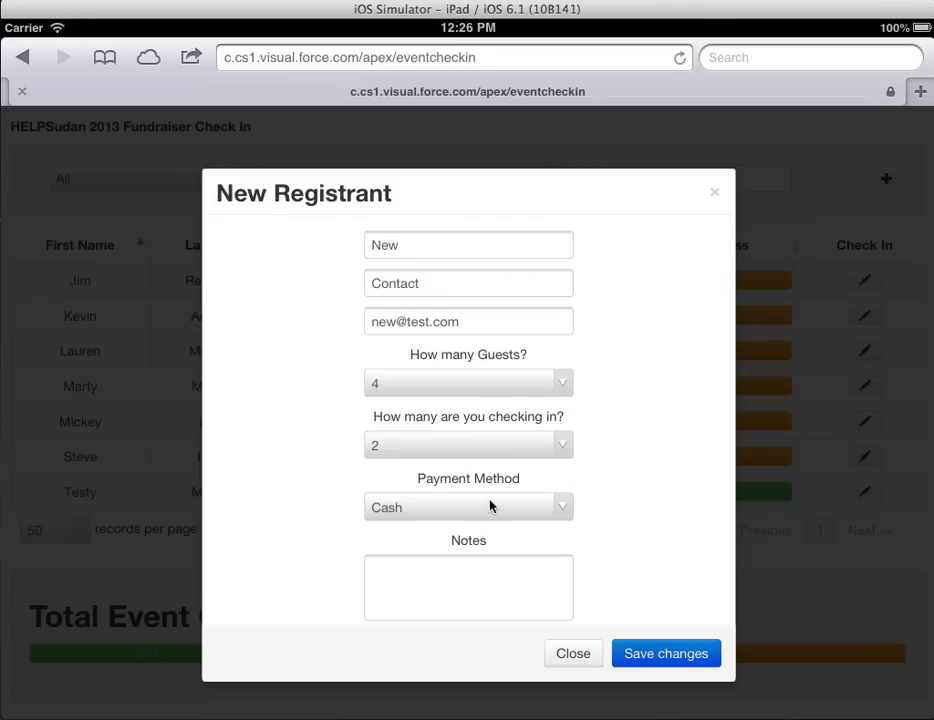
{"action": "left_click", "coordinate": [669, 655]}
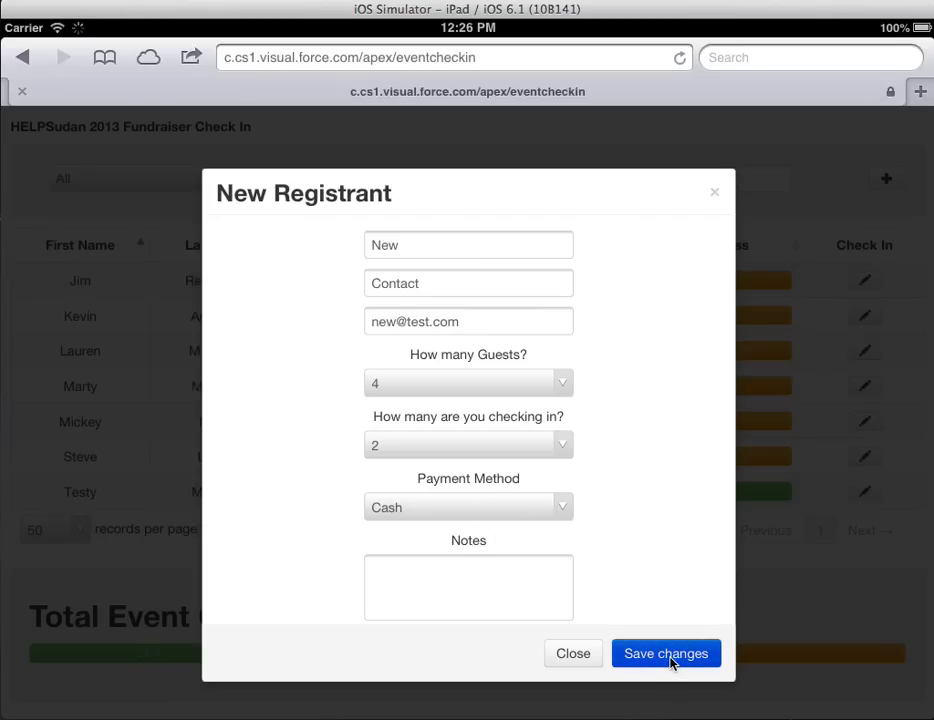